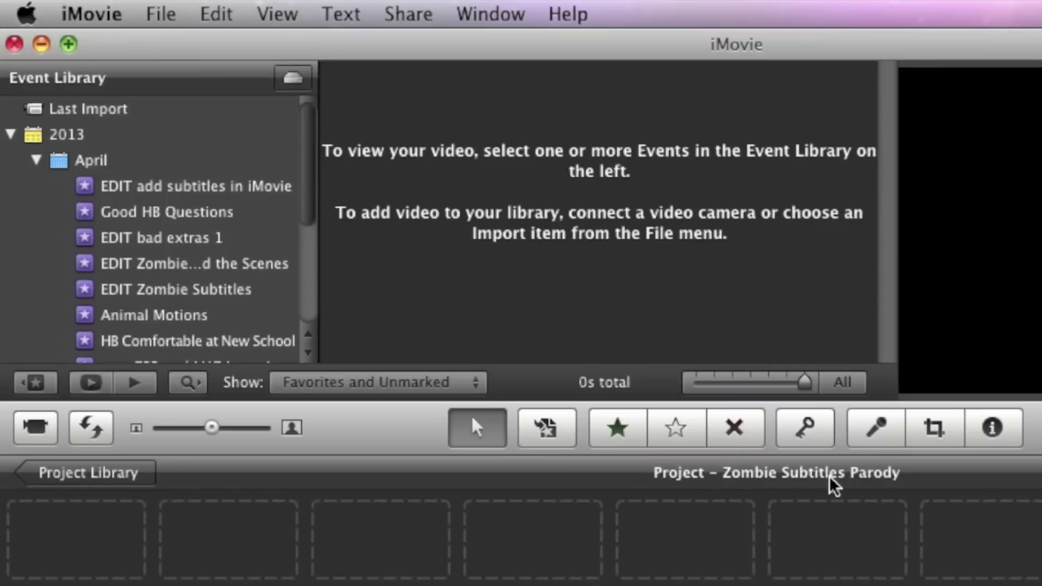
- Create a new event named 'Zombie Subtitles Parody', then bring up the Finder folder with the source video
left_click(149, 15)
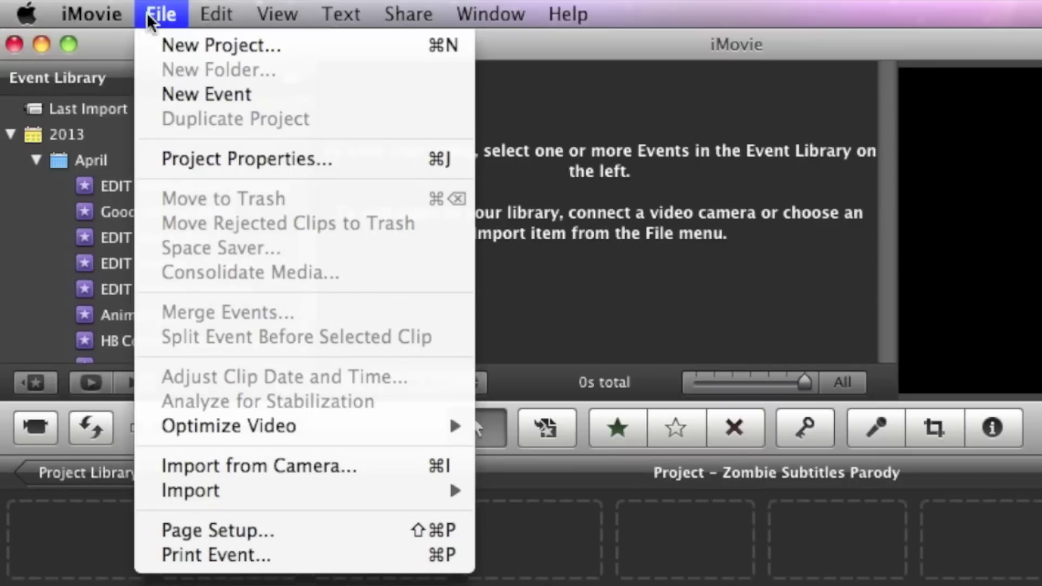
left_click(198, 94)
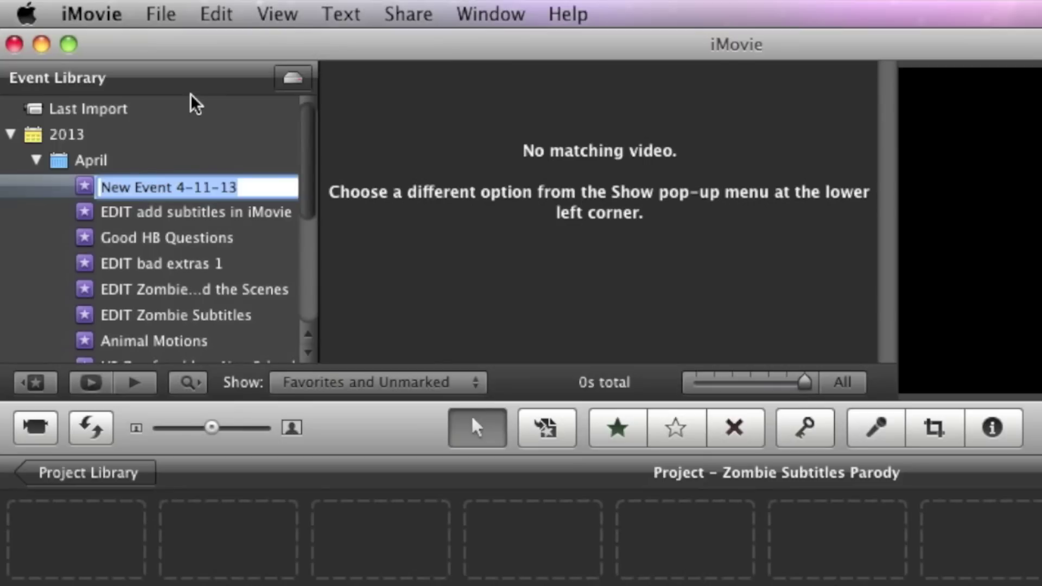
type("Zombie Subtitles Parody")
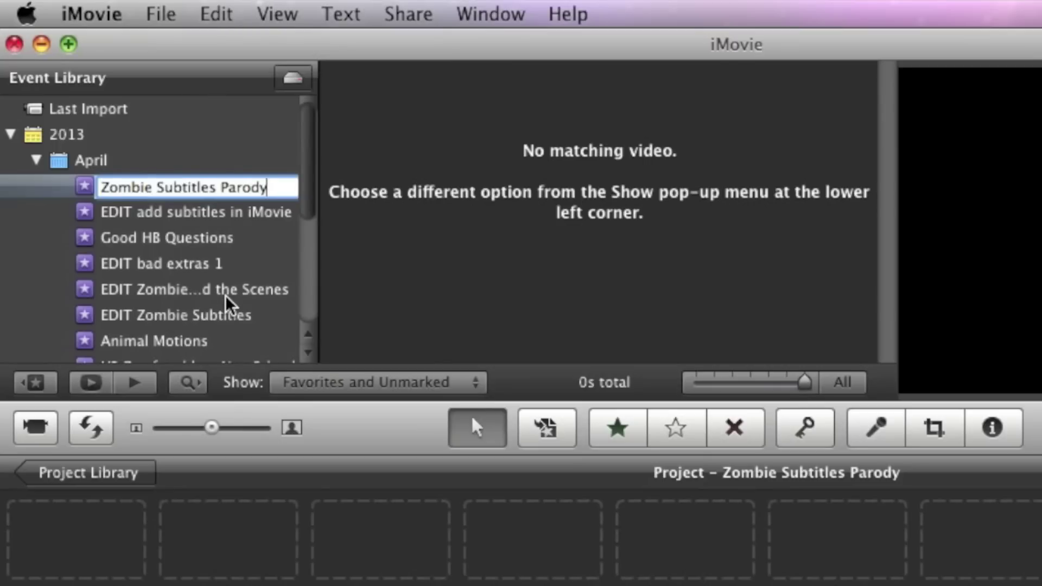
key("Return")
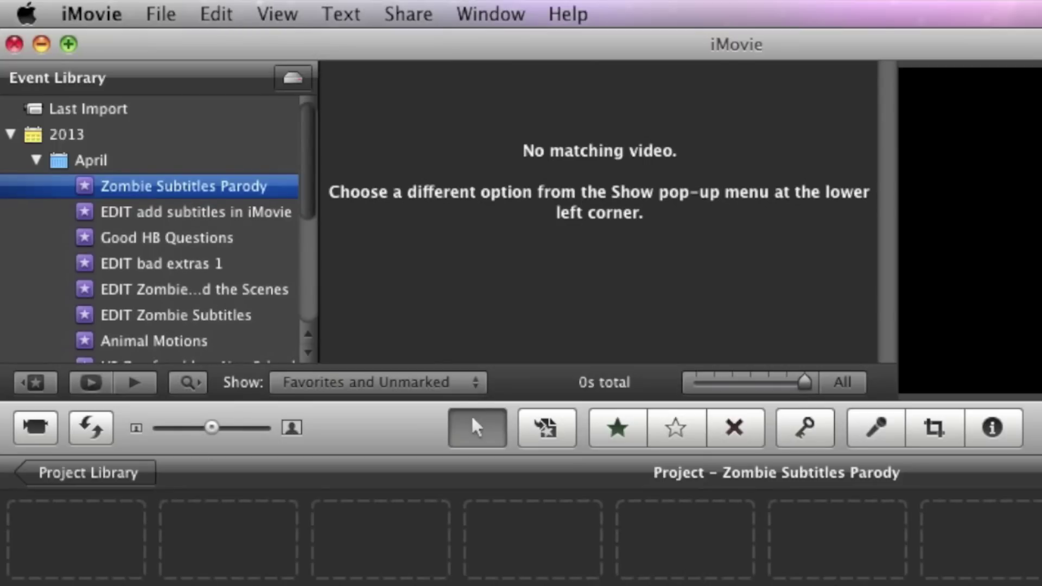
key("super+Tab")
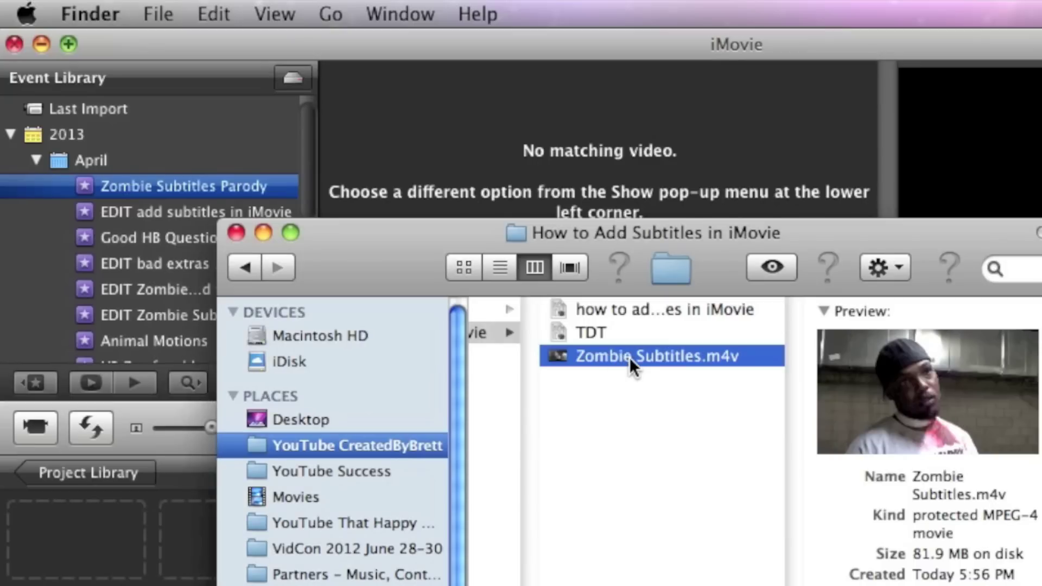
- Import Zombie Subtitles.m4v from Finder into the new event and select the imported clip
left_click_drag(629, 357, 164, 186)
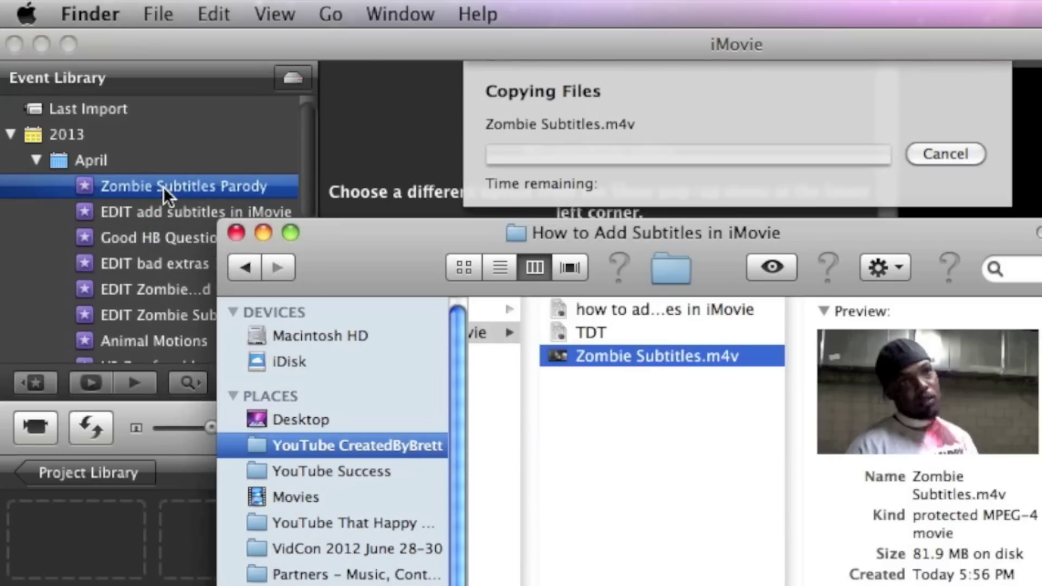
left_click(290, 48)
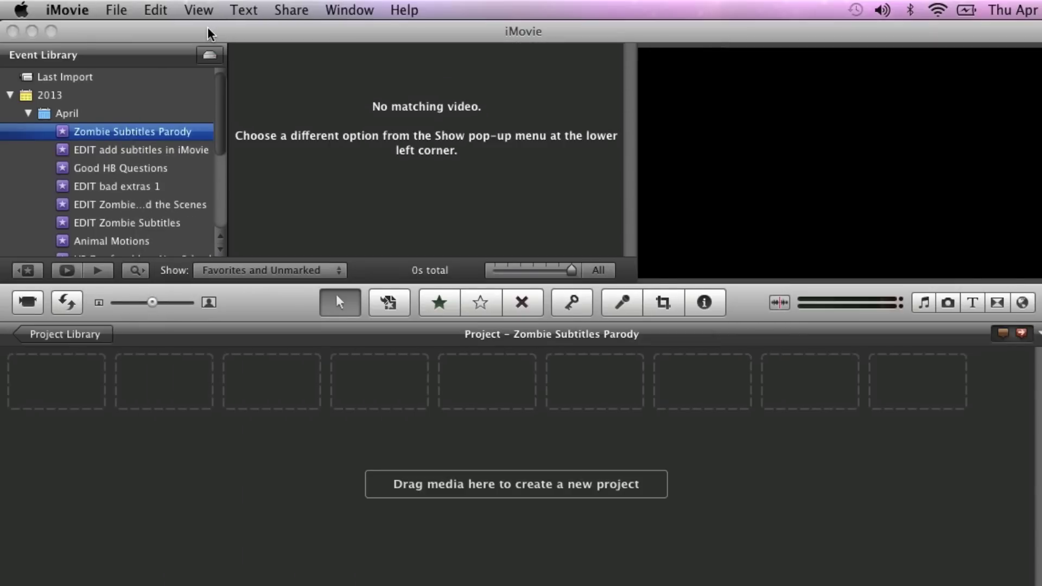
left_click(291, 91)
- Add the whole zombie clip to the Zombie Subtitles Parody project
left_click_drag(291, 91, 235, 398)
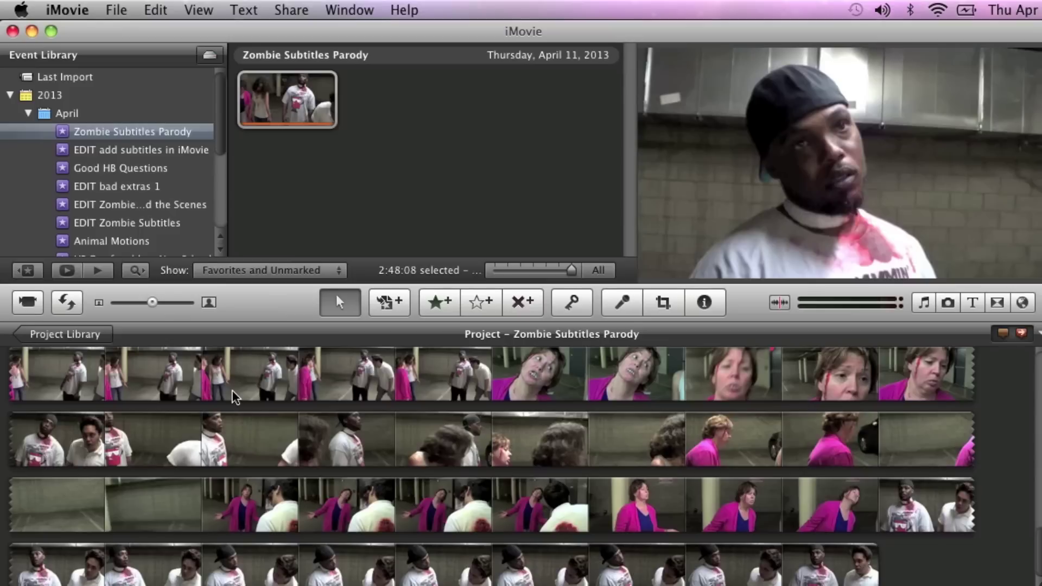
scroll(389, 435, "down", 5)
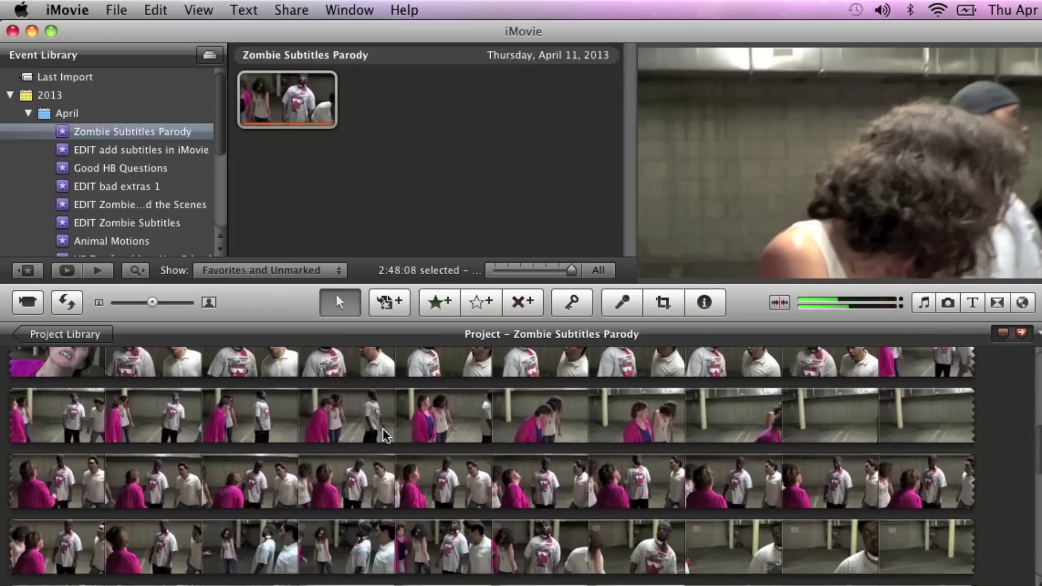
scroll(389, 435, "down", 5)
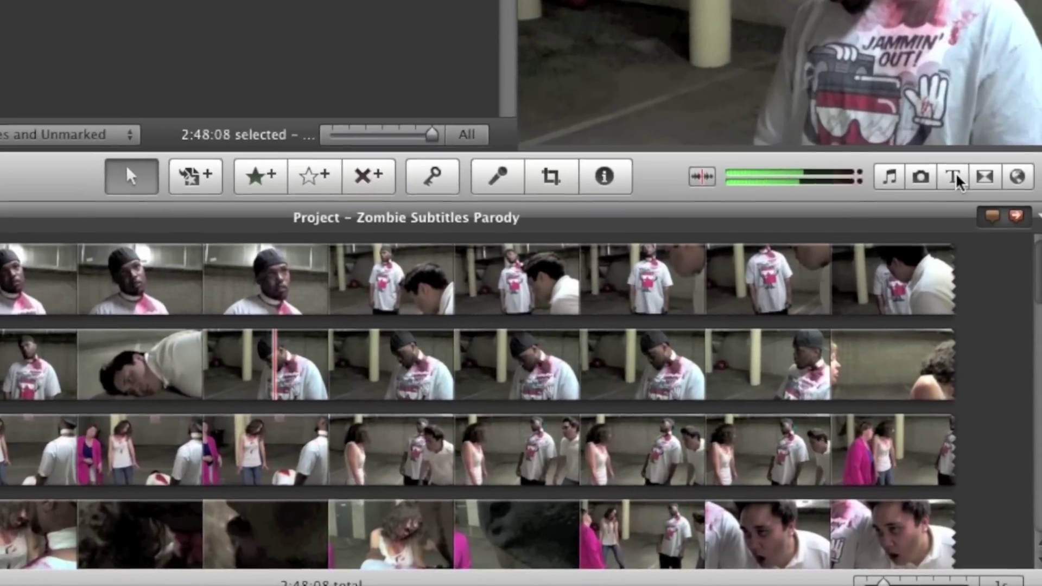
- Show the Titles browser and look through the available title styles
left_click(955, 179)
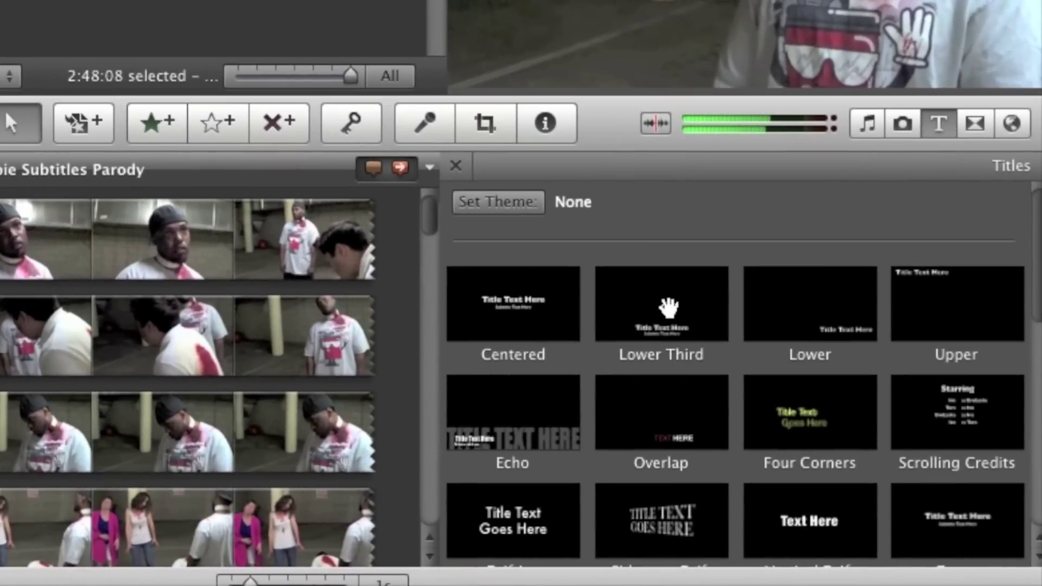
scroll(1031, 425, "down", 10)
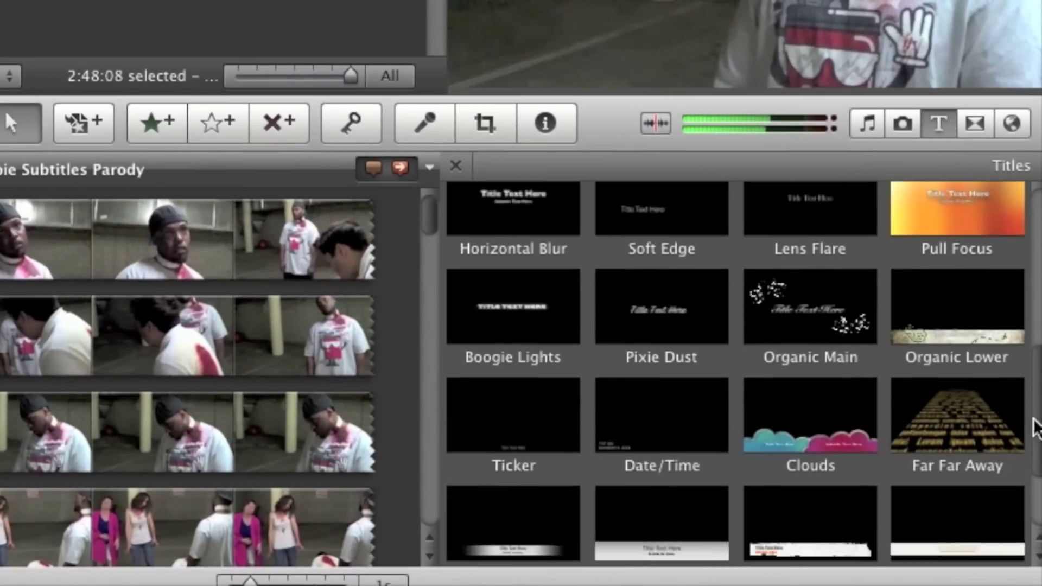
scroll(1026, 328, "up", 8)
scroll(1035, 360, "down", 6)
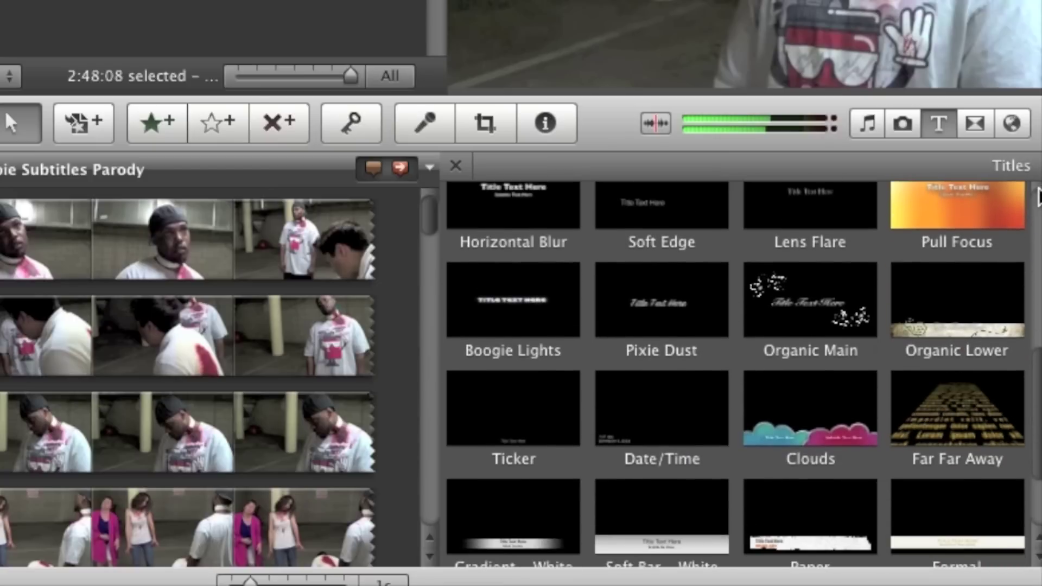
scroll(1037, 201, "up", 10)
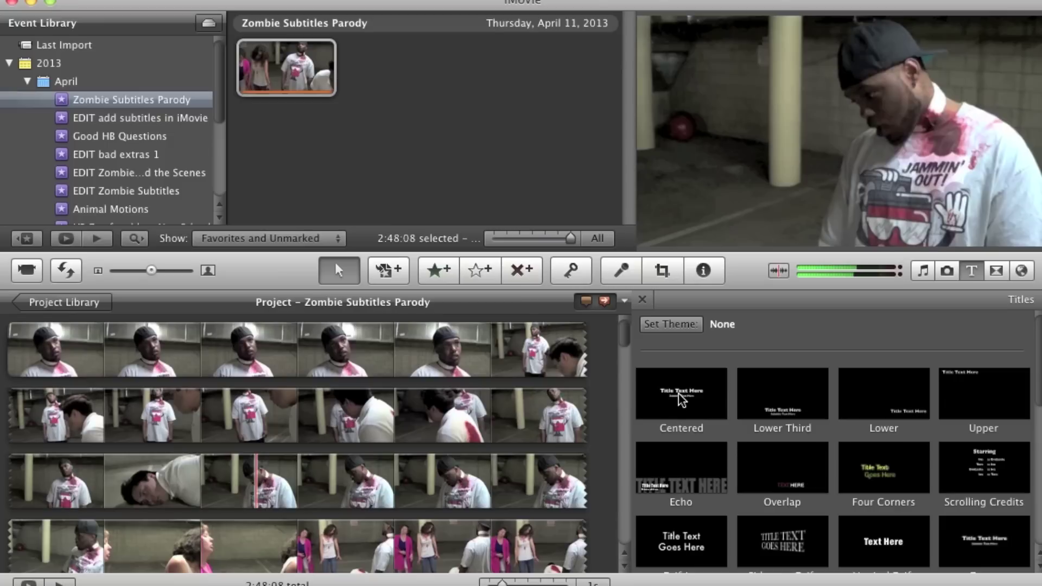
- Drop a Centered title onto the start of the first zombie clip
left_click_drag(681, 400, 489, 412)
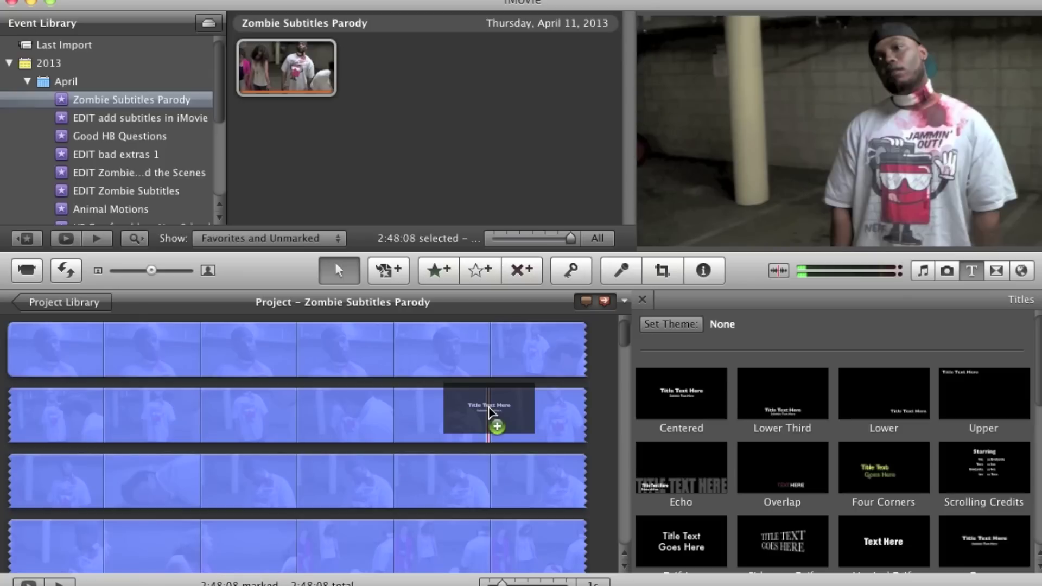
left_click_drag(489, 412, 212, 346)
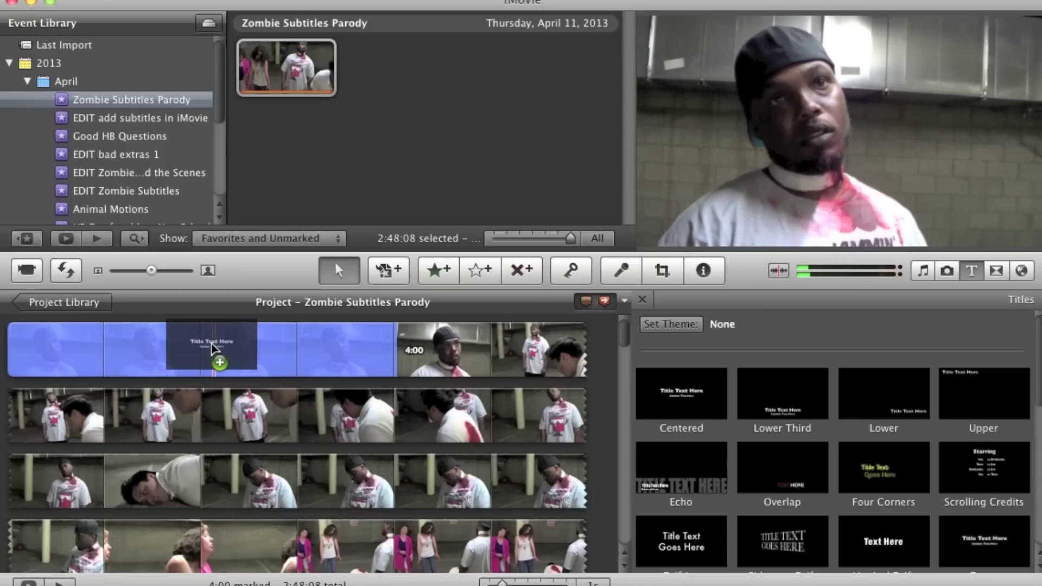
left_click_drag(211, 346, 214, 349)
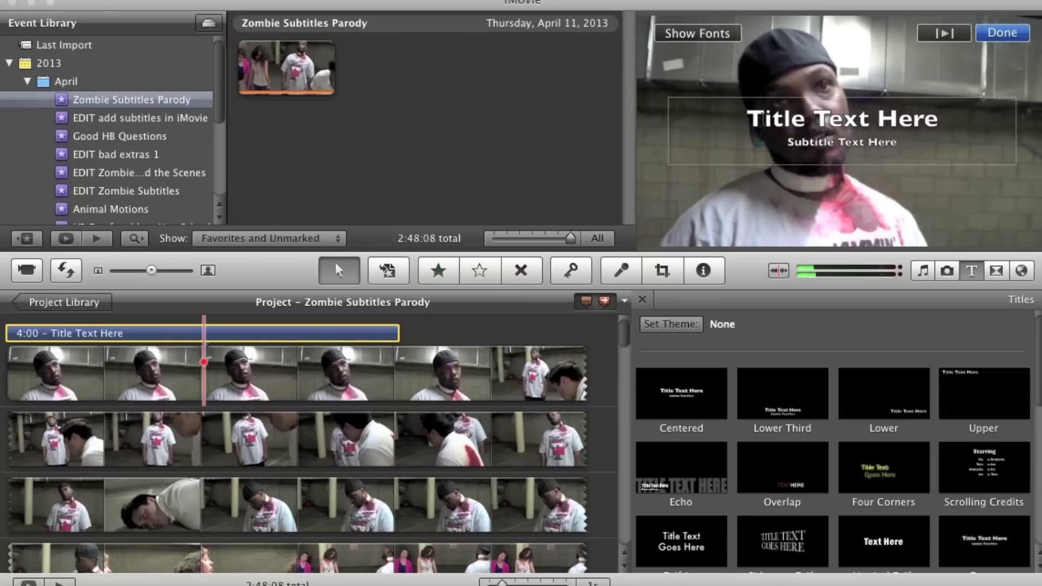
- Delete the subtitle line from the Centered title, keeping only the main line
left_click(871, 114)
left_click(878, 120)
left_click_drag(746, 119, 950, 124)
left_click(788, 155)
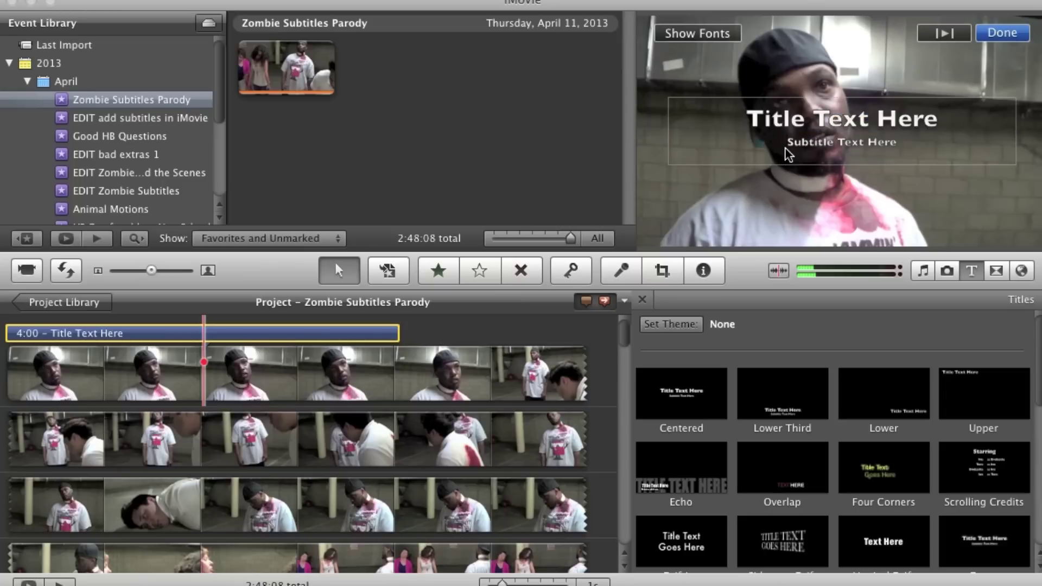
left_click_drag(787, 143, 917, 145)
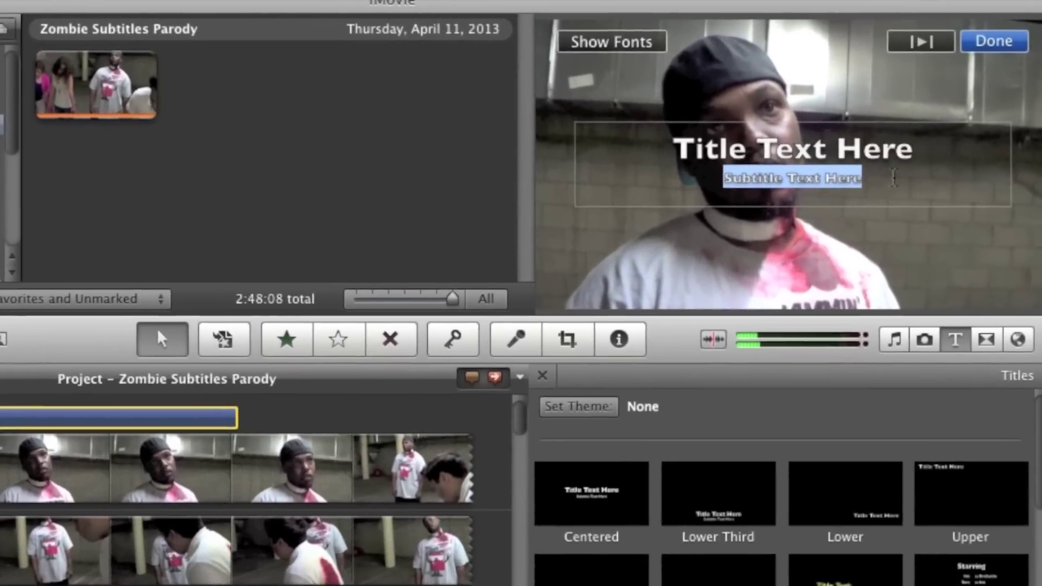
key("BackSpace")
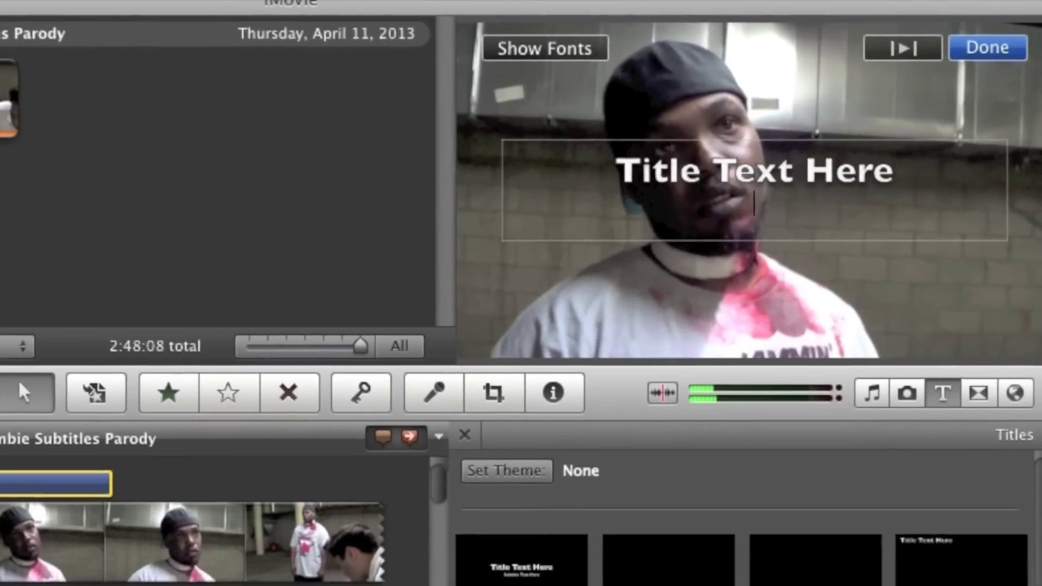
- Replace the title text with 'Hey, what's going on?' and push it low in the frame
key("super+a")
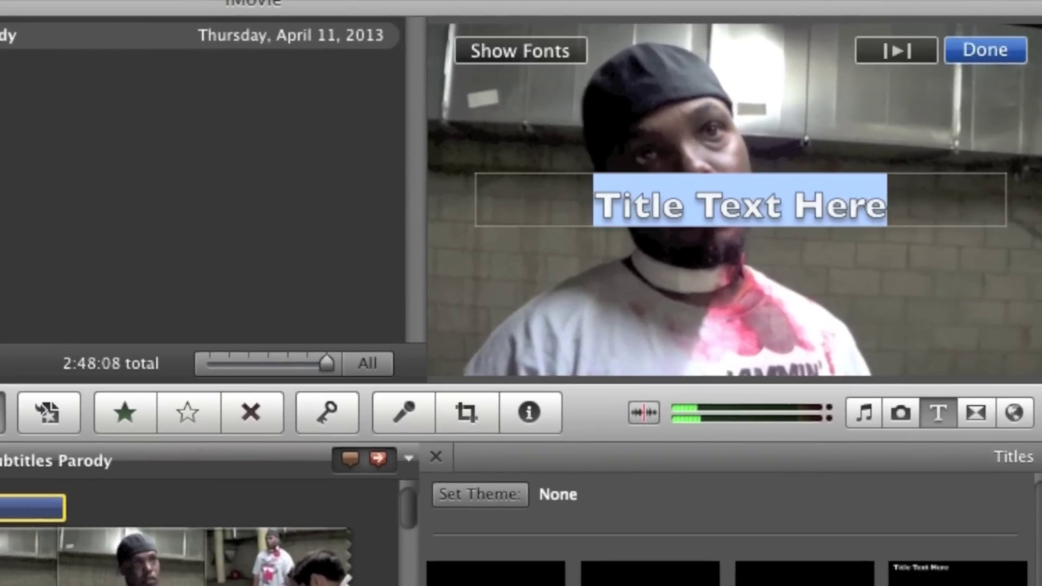
type("Hey, what's")
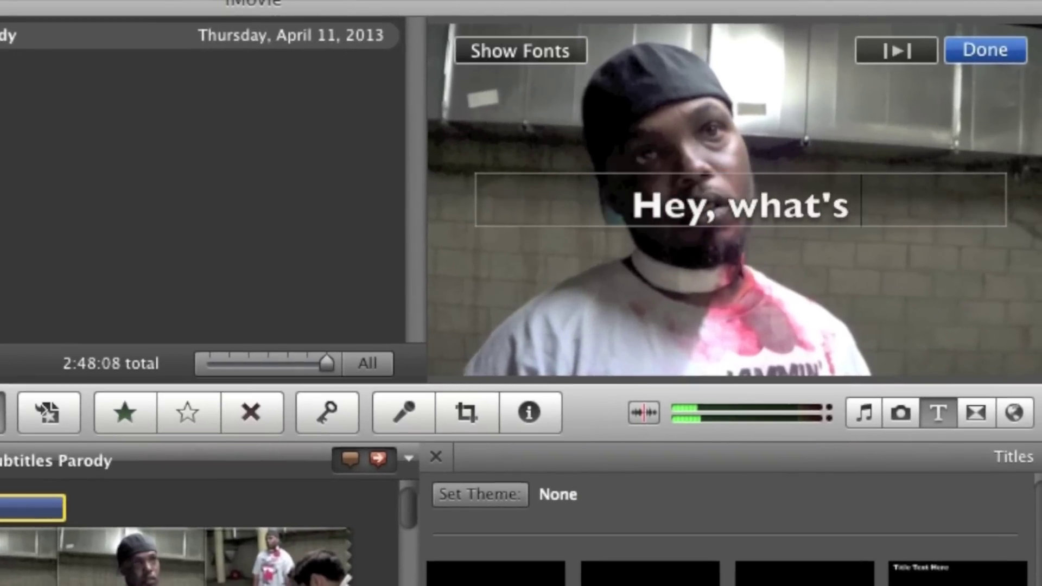
type(" going on?")
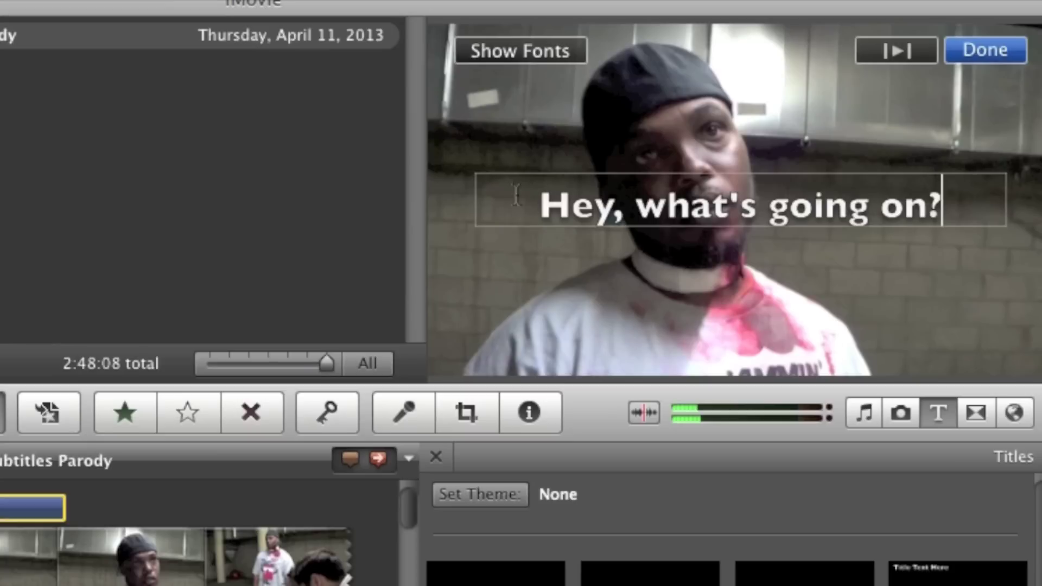
left_click(542, 205)
key("Return")
key("Return")
key("Return")
key("Return")
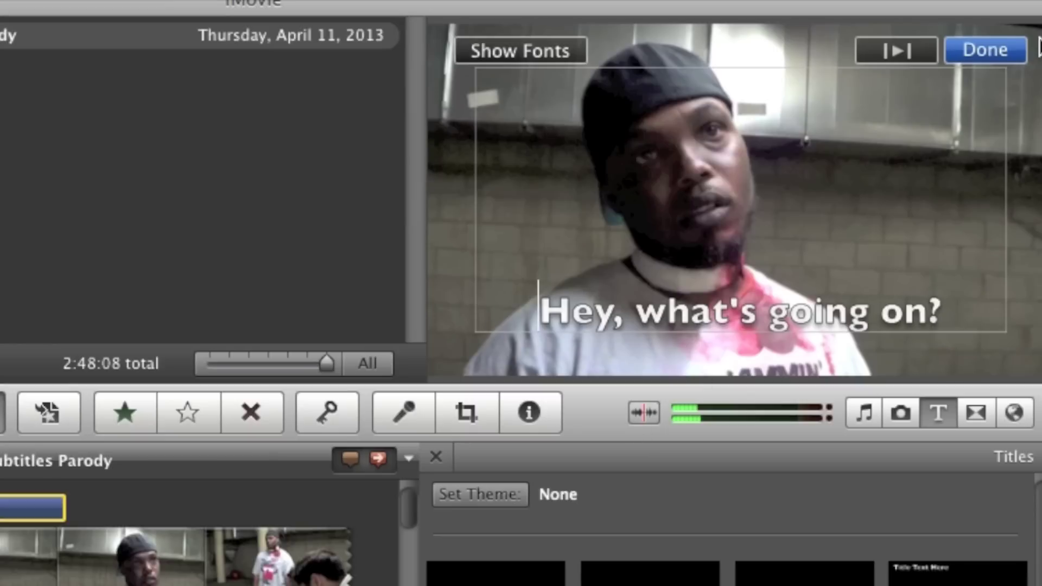
left_click(984, 50)
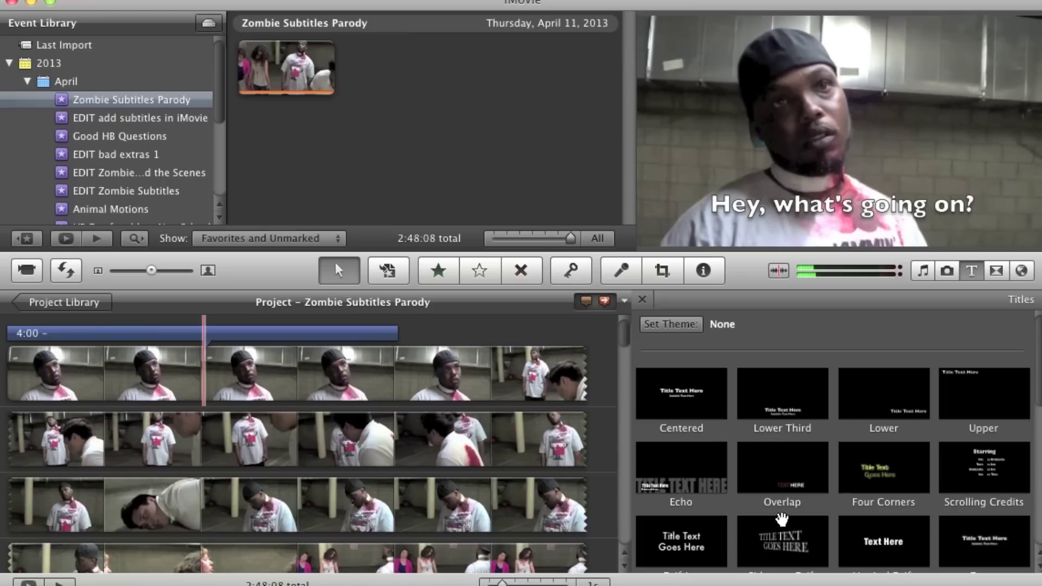
- Start the first subtitle later, make it last 4:07, and open its Inspector
left_click_drag(201, 333, 293, 349)
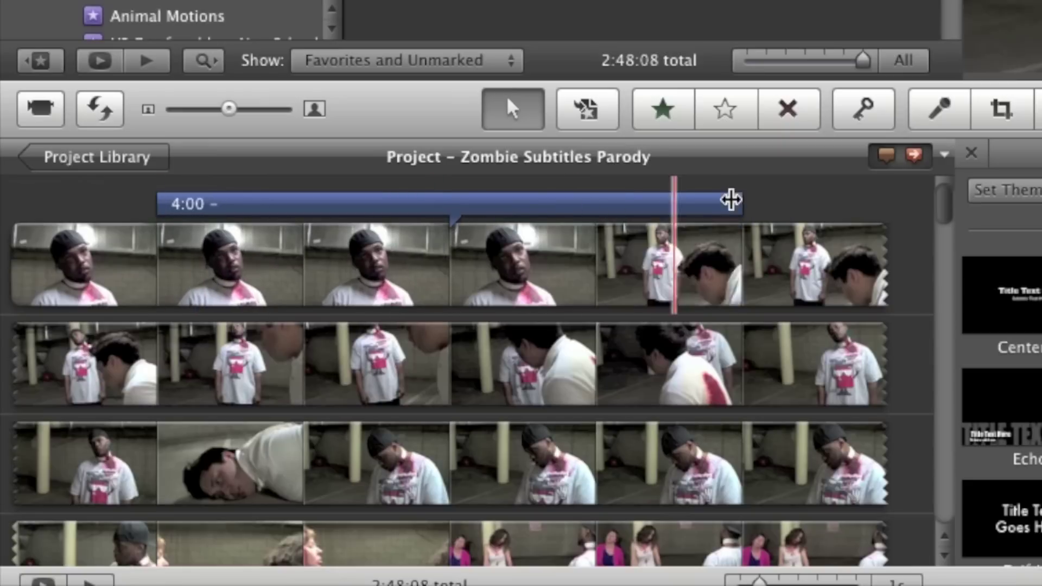
left_click_drag(747, 200, 779, 208)
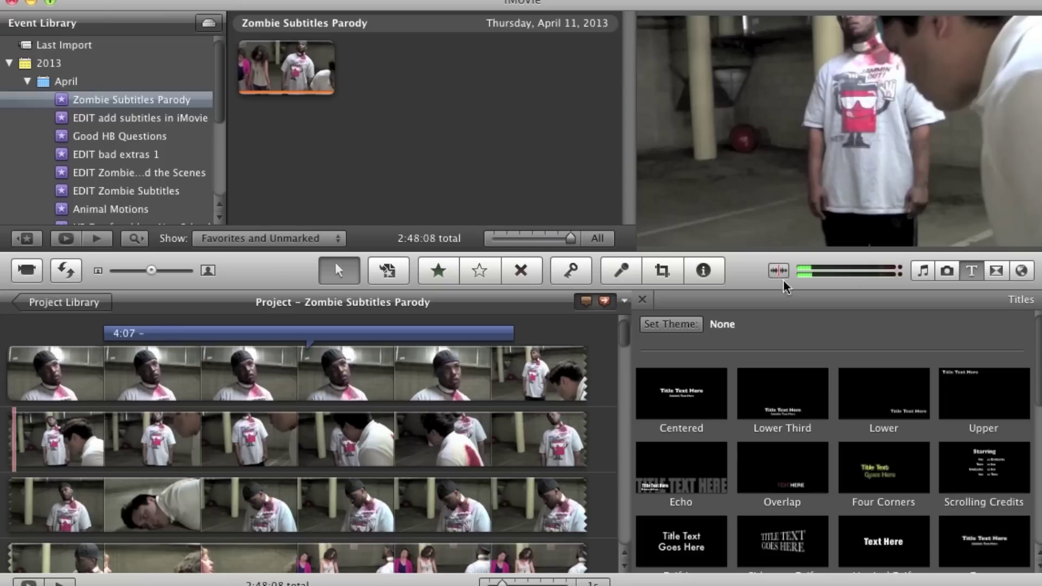
double_click(406, 341)
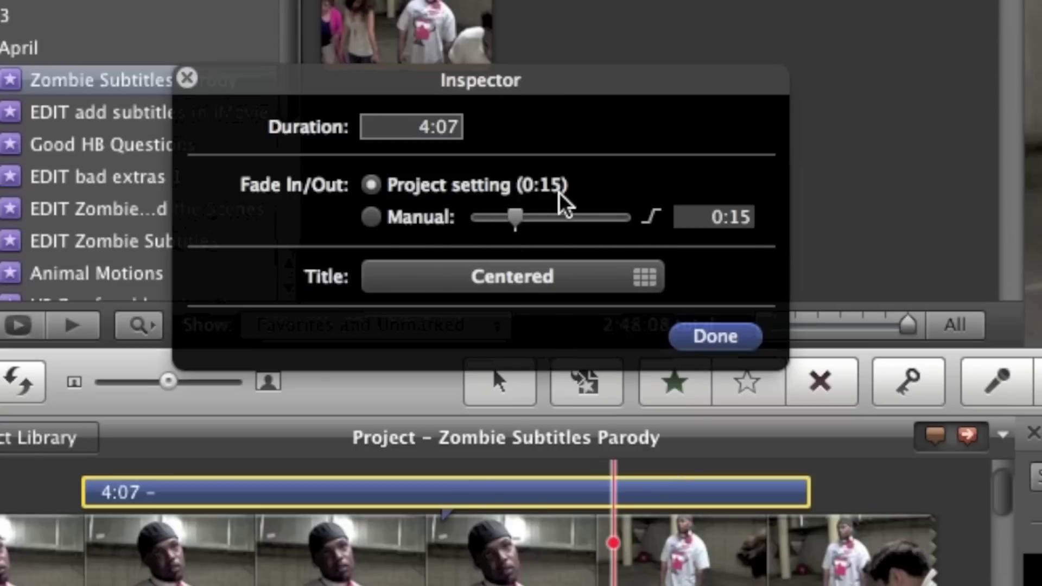
- Set the subtitle's fade to Manual at 0:00 and close the Inspector
left_click(382, 219)
left_click_drag(484, 215, 470, 220)
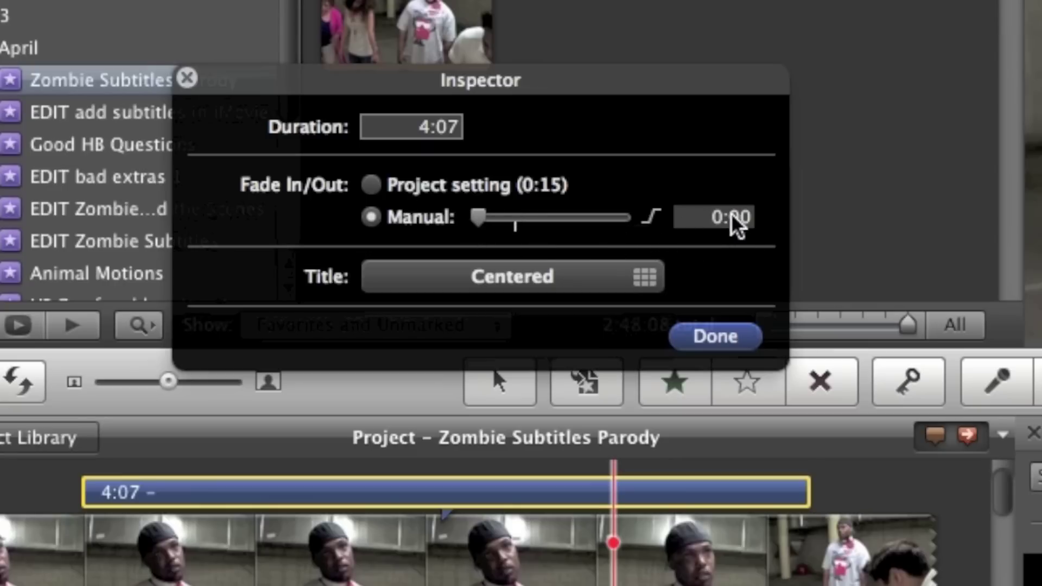
left_click(716, 337)
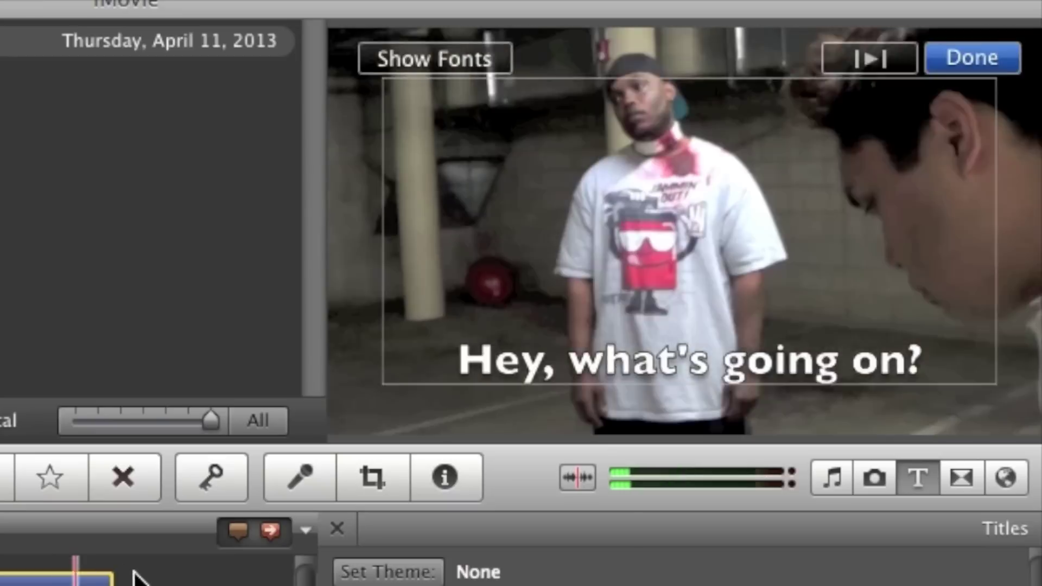
left_click(136, 577)
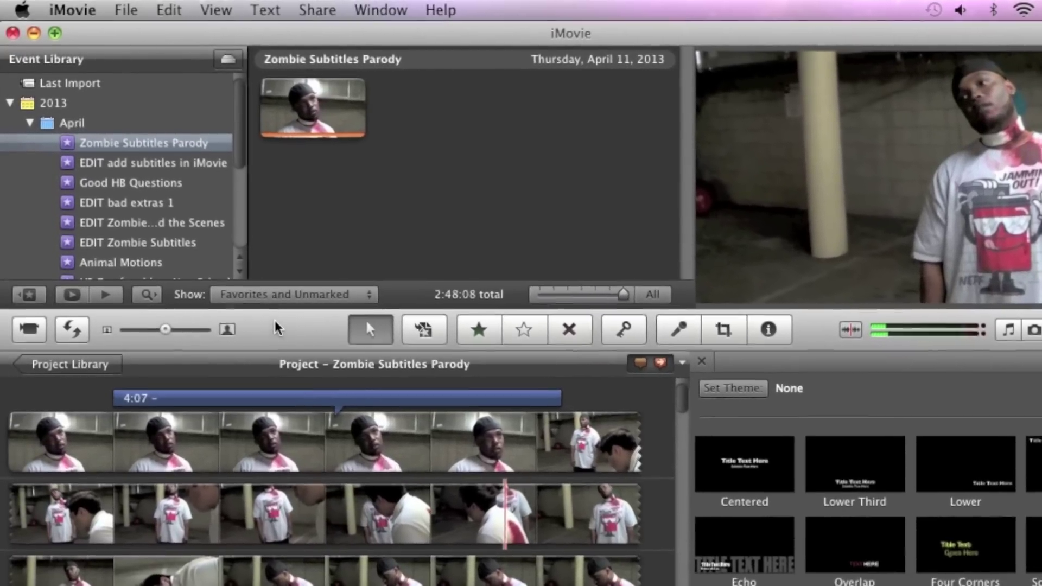
- Set the project's Title Fade Duration to 0:00 in Project Properties > Timing
left_click(129, 10)
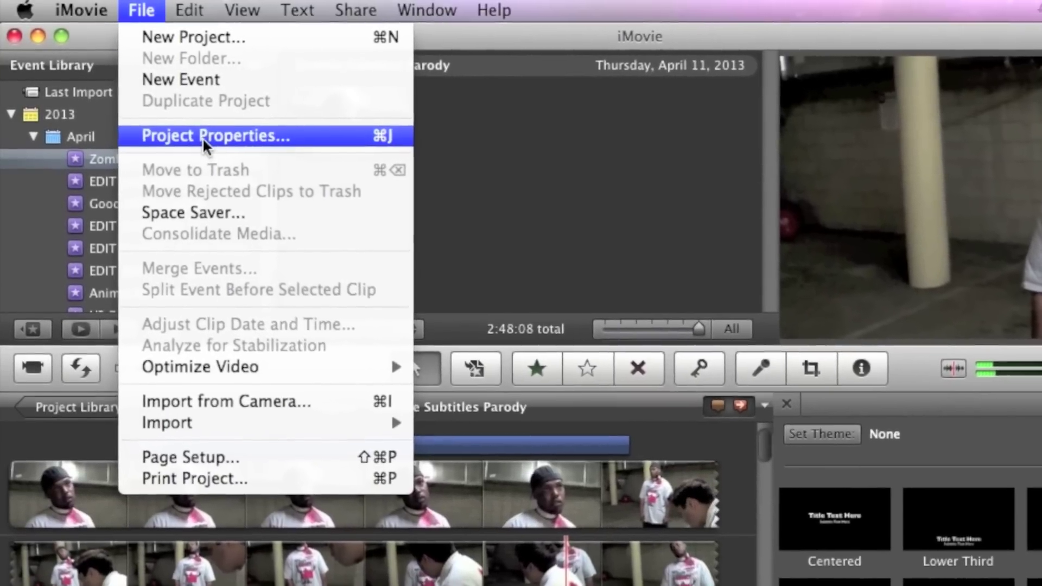
left_click(203, 138)
left_click(425, 82)
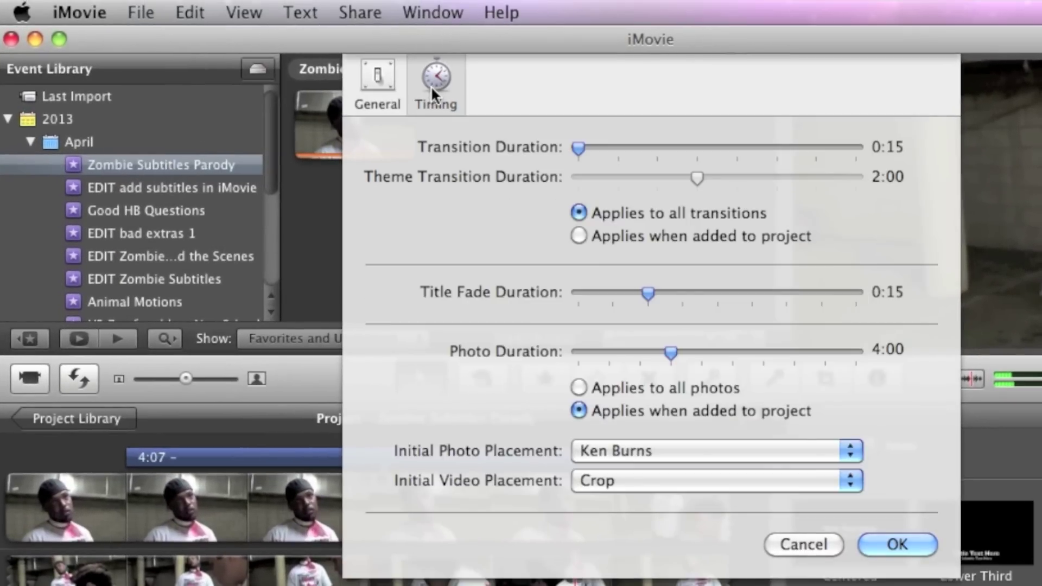
left_click_drag(647, 294, 546, 295)
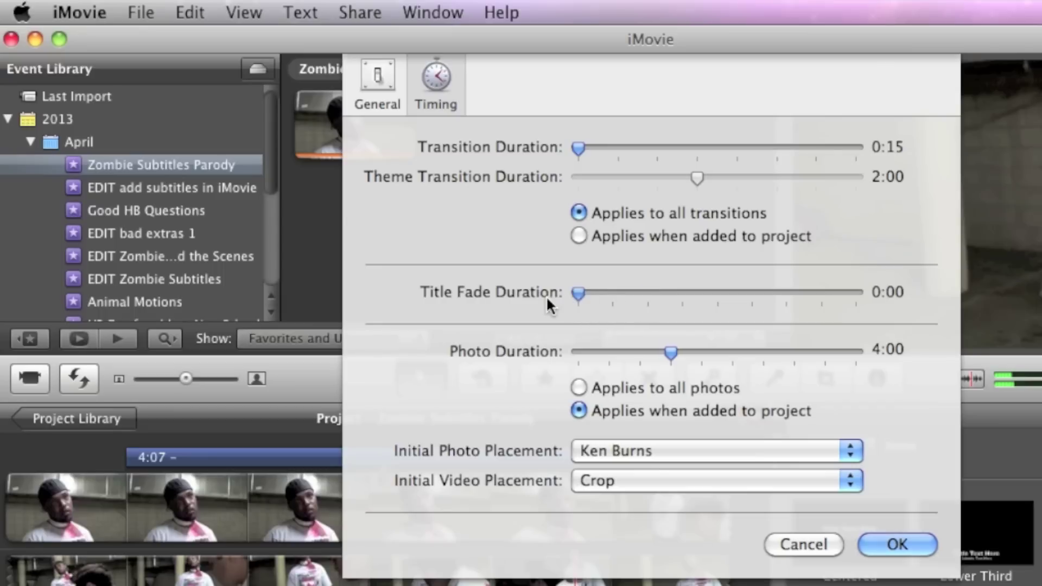
left_click(897, 546)
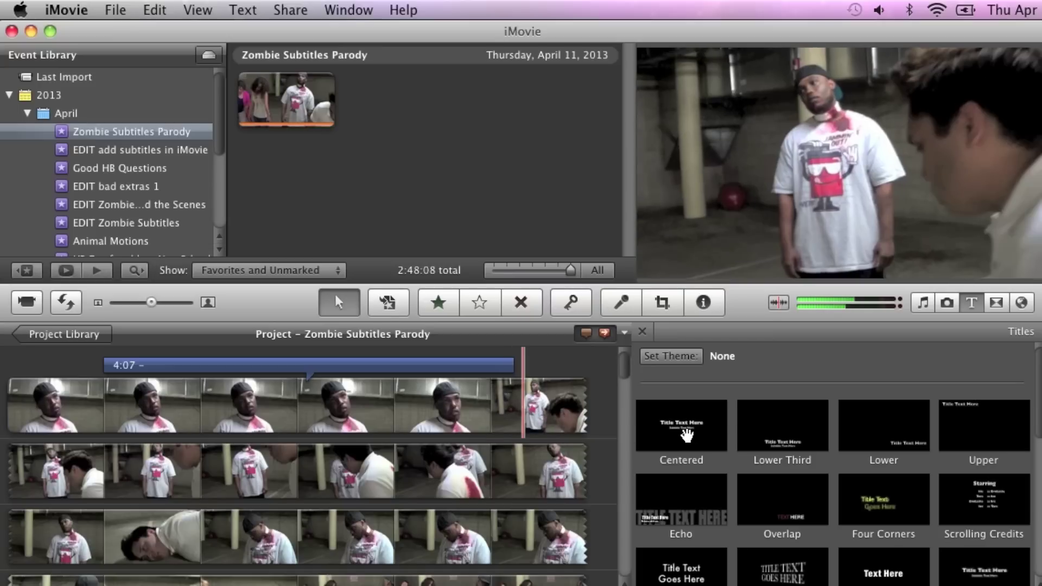
- Place another Centered title near the end of the first clip
left_click_drag(507, 503, 551, 399)
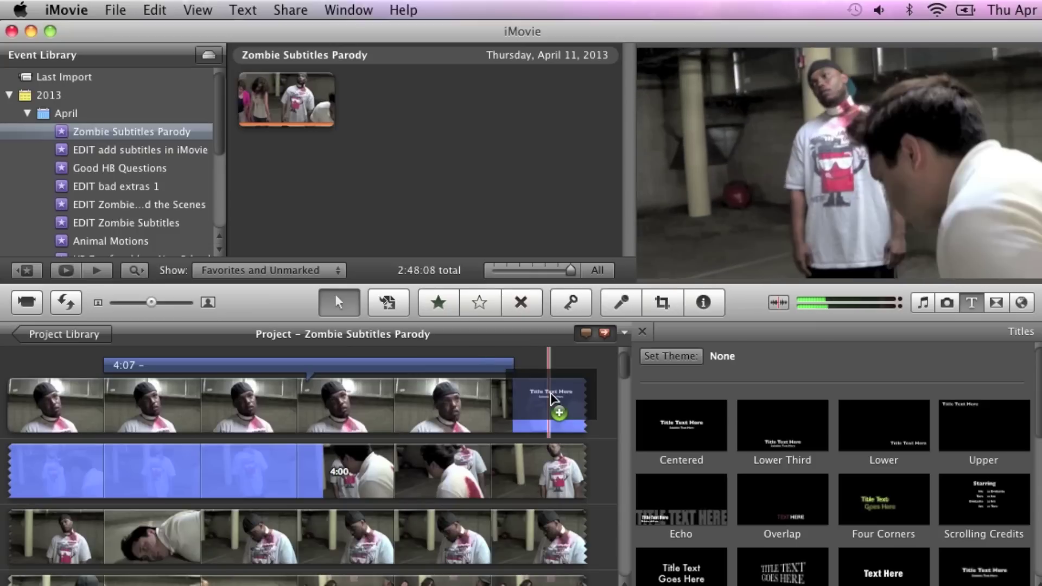
left_click_drag(551, 398, 547, 400)
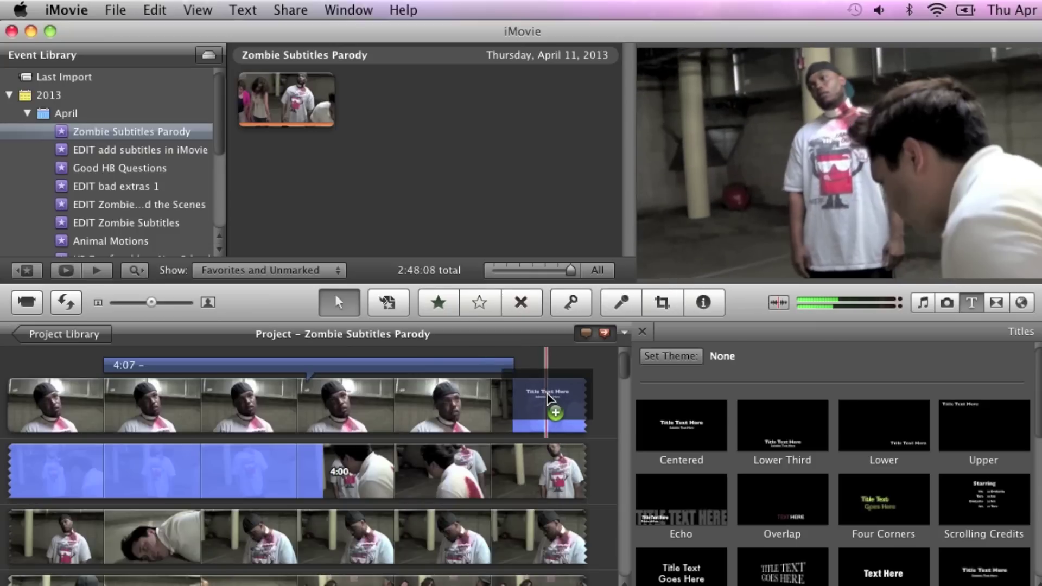
left_click_drag(548, 398, 548, 399)
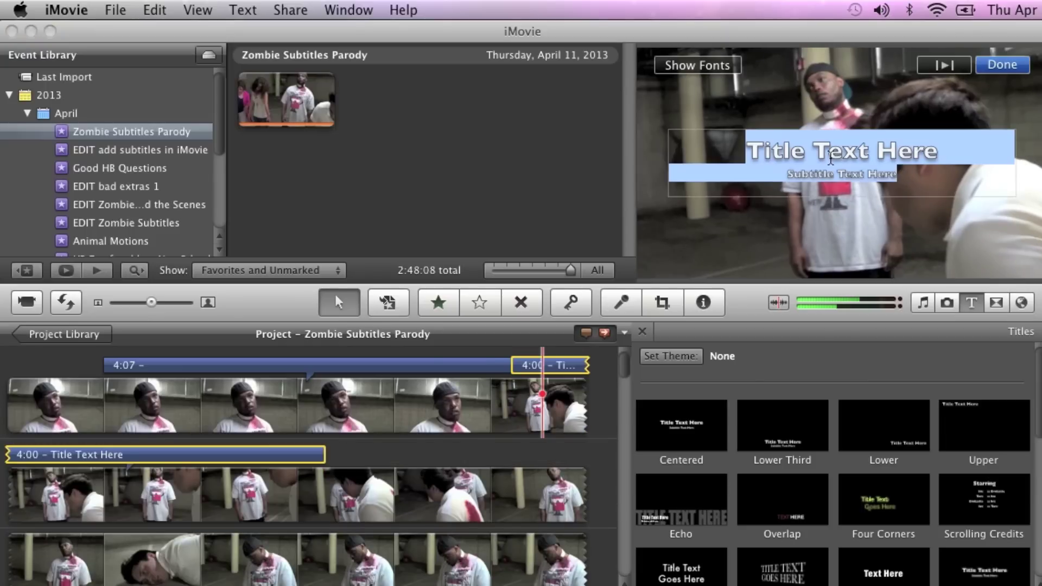
- Make the new title read 'Not much.' and push it low like a subtitle
type("Not much.")
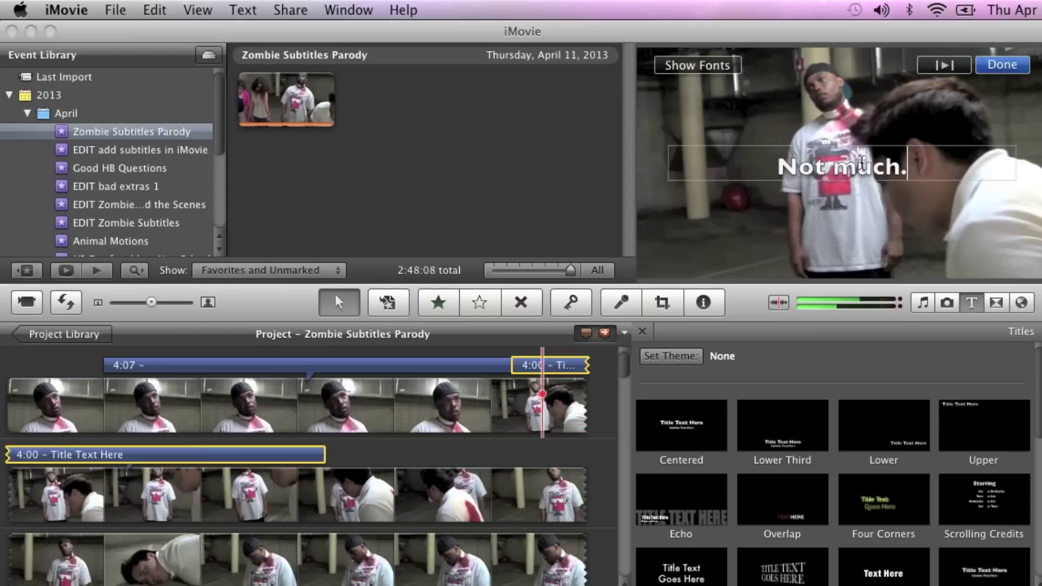
left_click(779, 167)
key("Return")
key("Return")
key("Return")
key("Return")
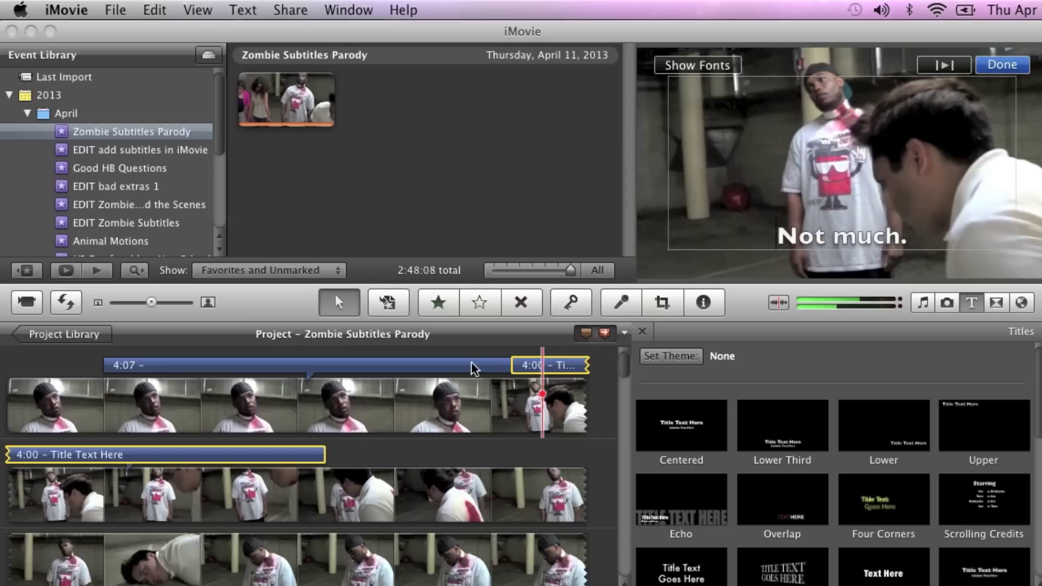
left_click(600, 396)
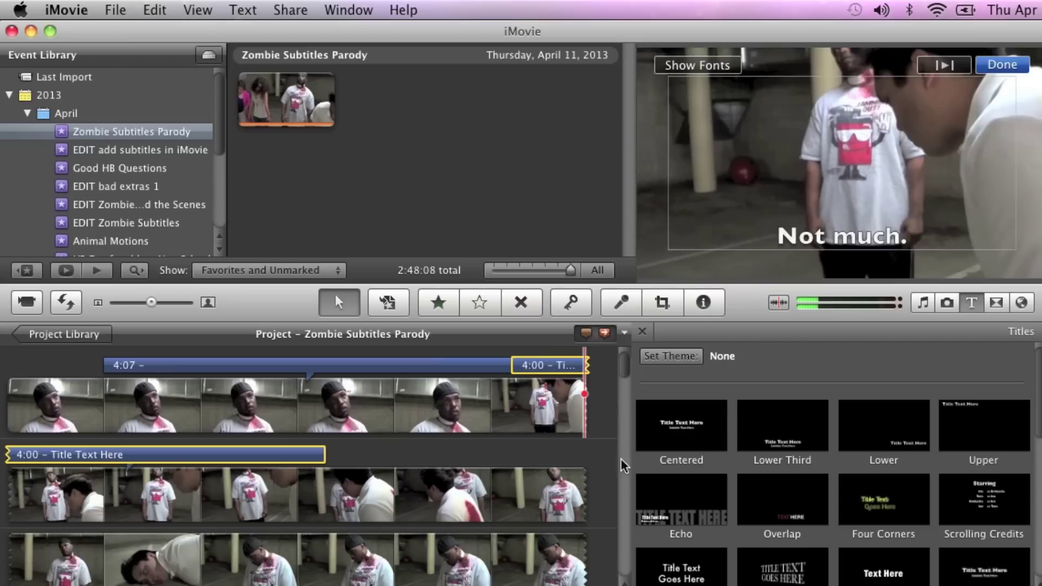
left_click(596, 450)
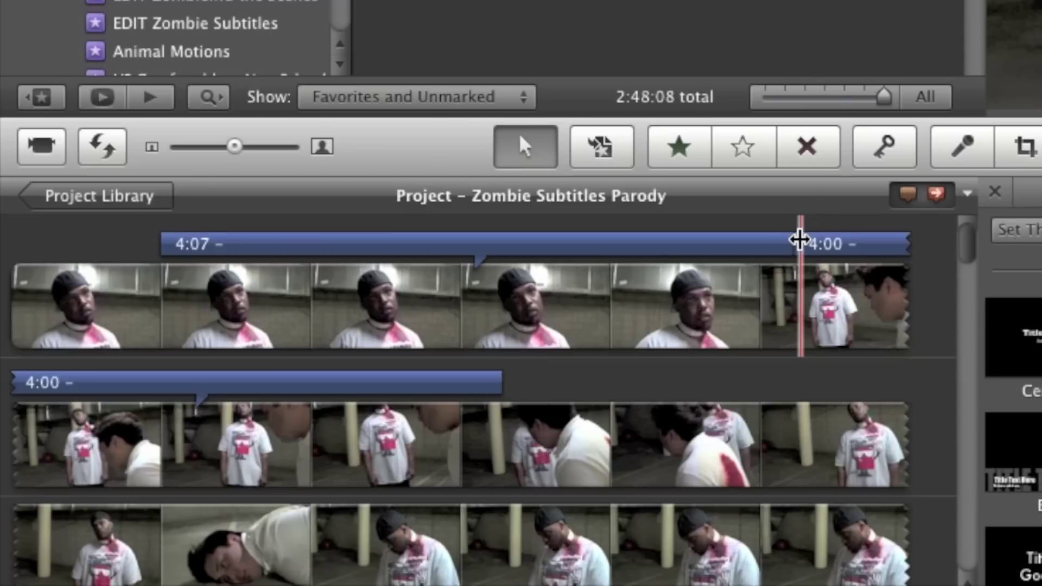
- Shorten the first subtitle, move 'Not much.' onto the second clip row, and trim it to 1:22
left_click_drag(799, 239, 820, 244)
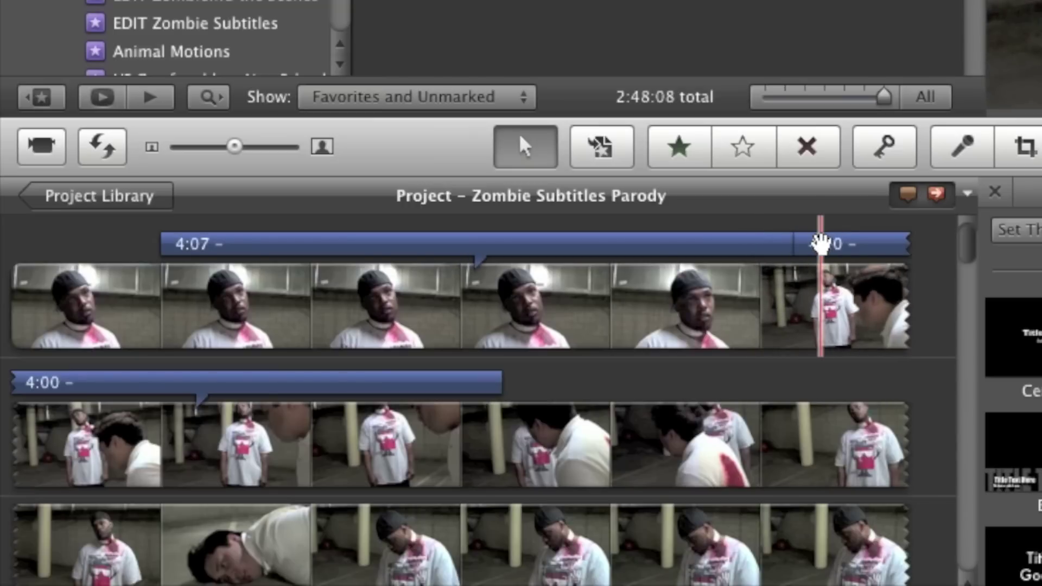
left_click_drag(821, 245, 170, 428)
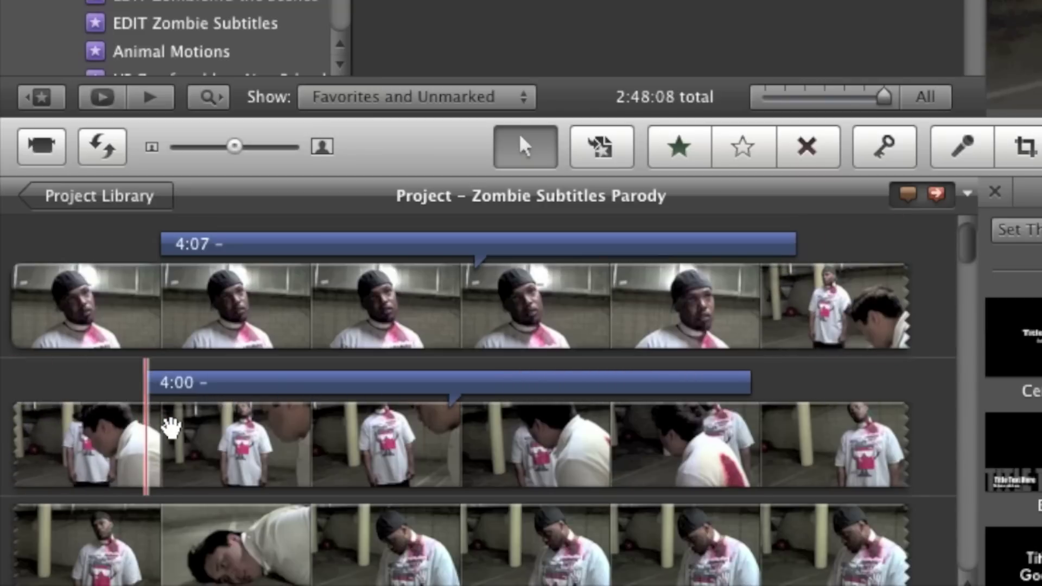
left_click_drag(170, 428, 168, 429)
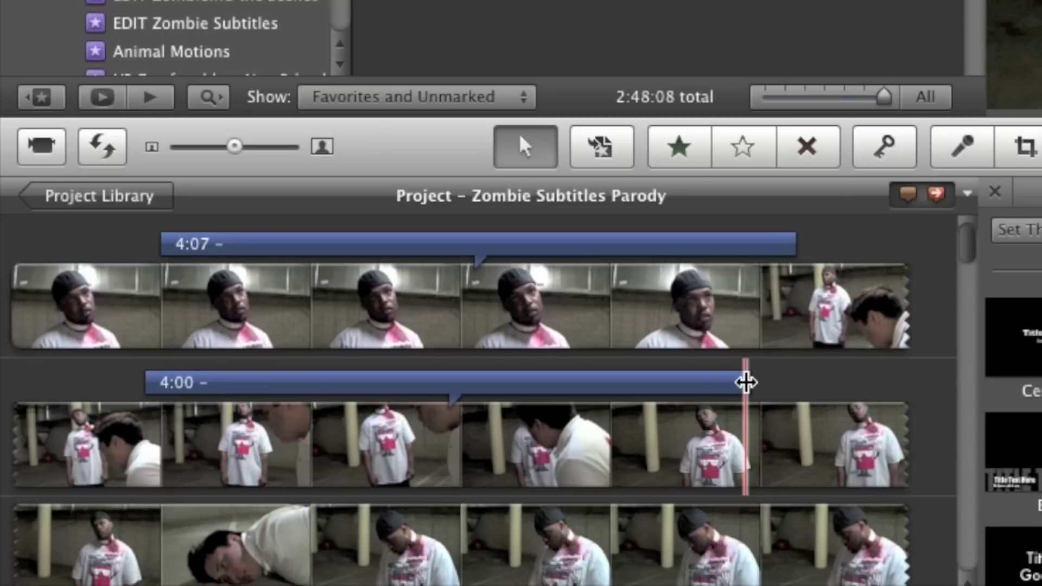
left_click_drag(745, 383, 416, 382)
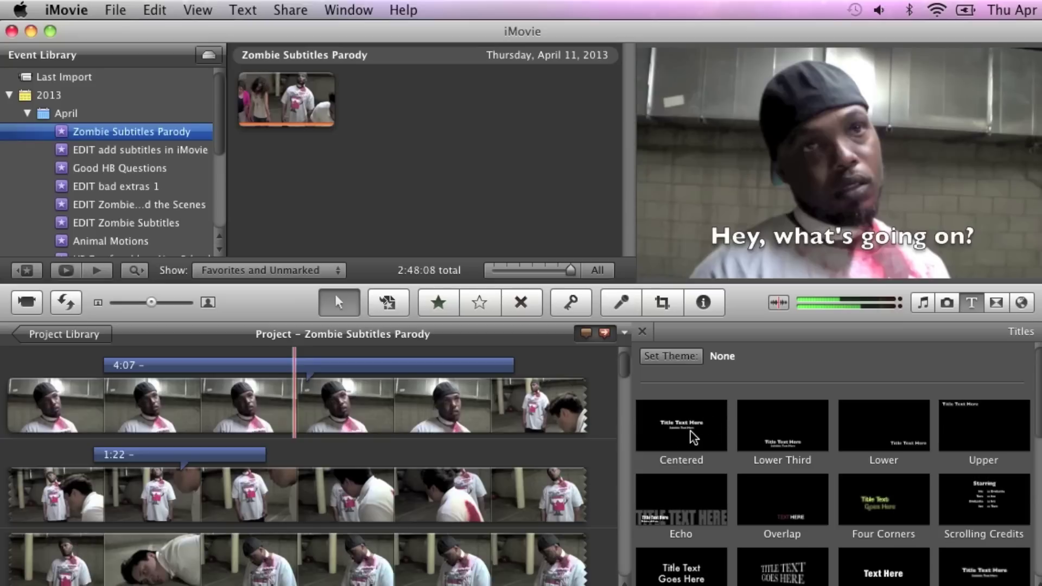
- Insert a Centered title as a card before the first clip, showing background choices
mouse_move(690, 430)
left_mouse_down()
mouse_move(681, 430)
mouse_move(699, 426)
mouse_move(5, 408)
left_mouse_up()
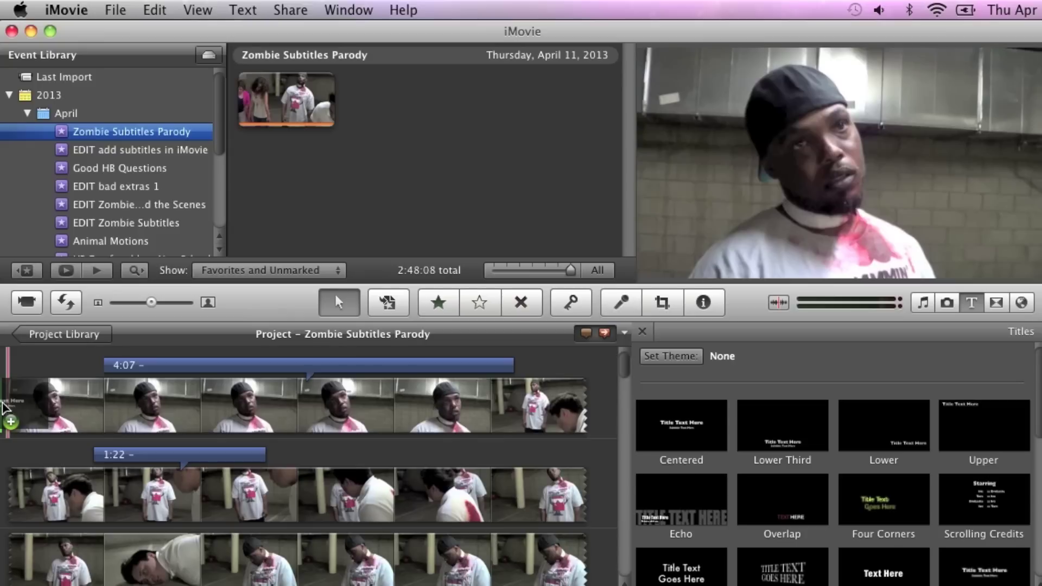
left_click_drag(4, 408, 5, 408)
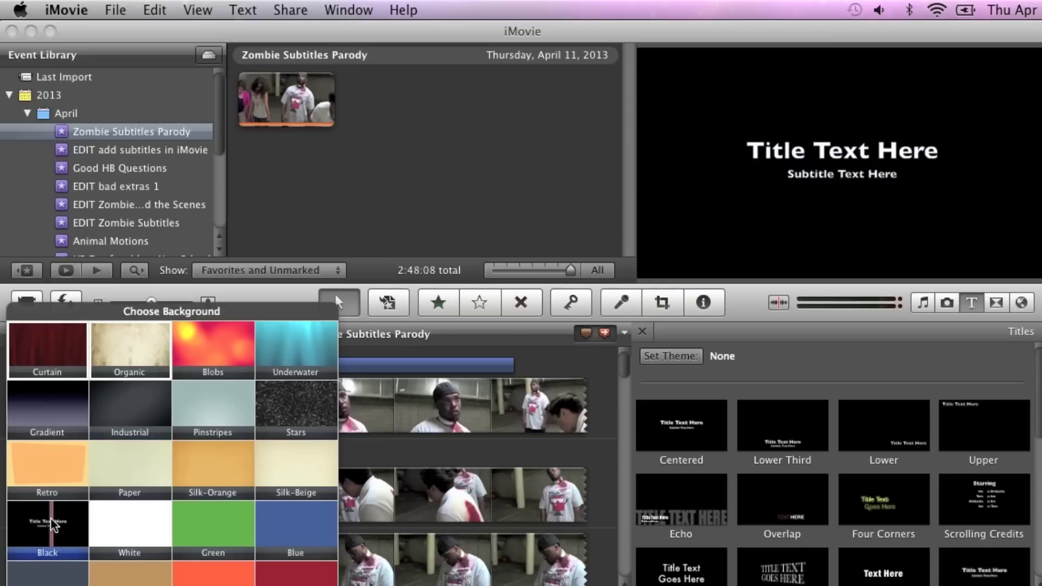
- Give the title card a Black background and replace its text with 'Zombie Movie'
left_click(50, 518)
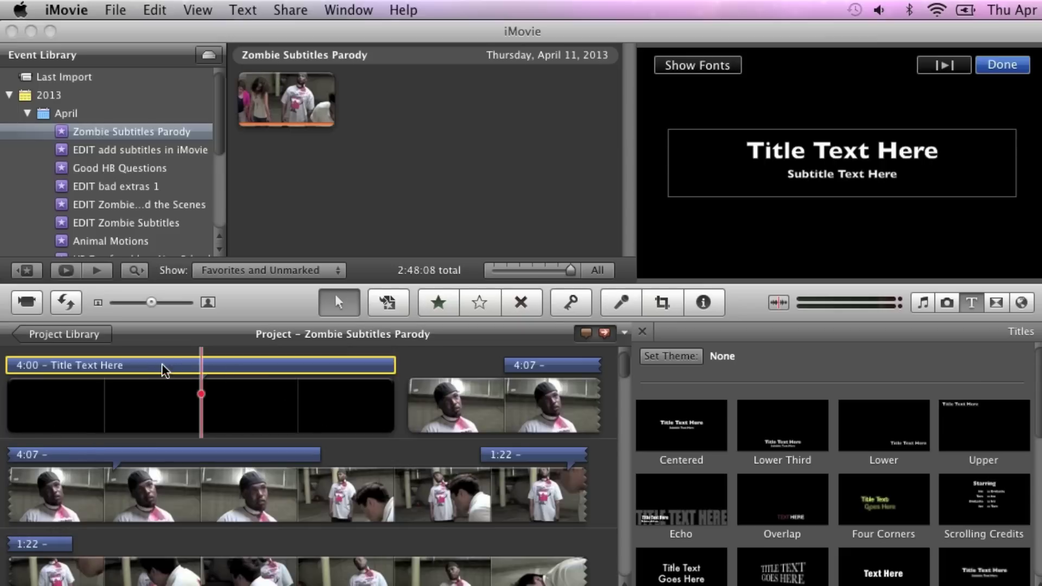
left_click(856, 155)
type("Zombie Movie")
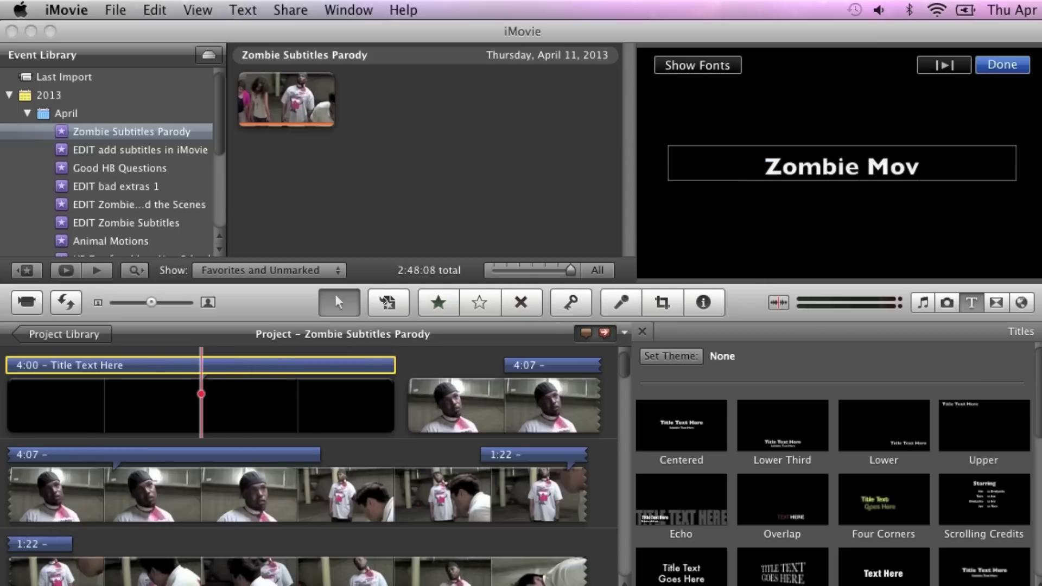
left_click(1009, 65)
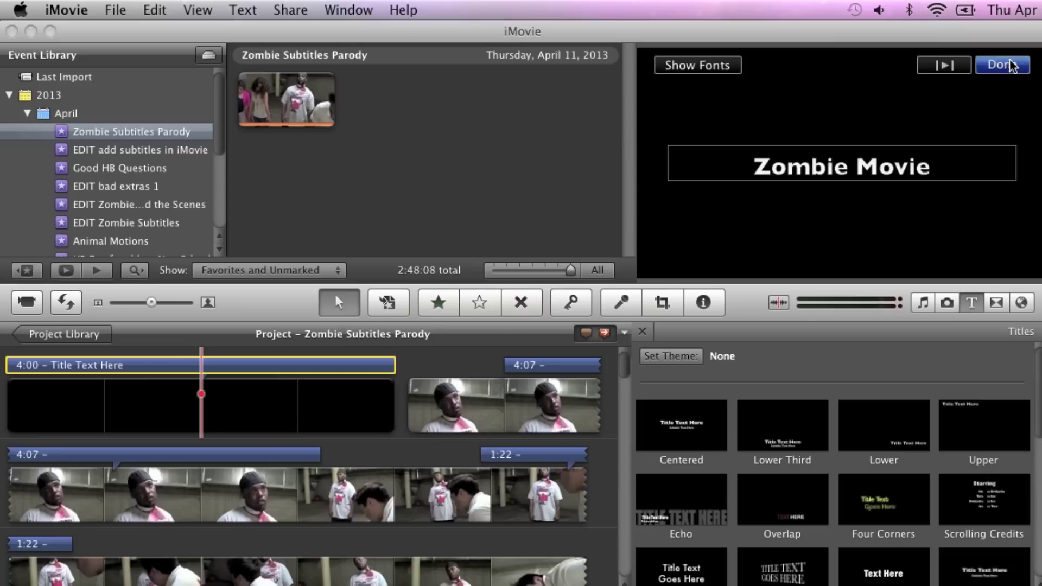
- Play back the Zombie Movie card and select its first portion
key("space")
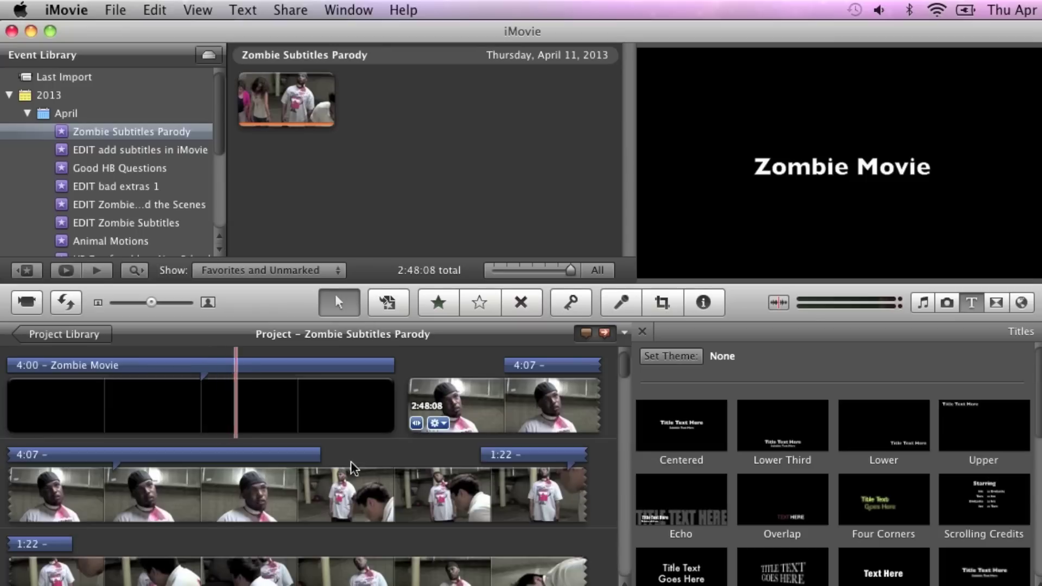
key("space")
left_click_drag(8, 411, 253, 408)
- Trim the Zombie Movie title card to the selected range, making it 2:16 long
right_click(211, 409)
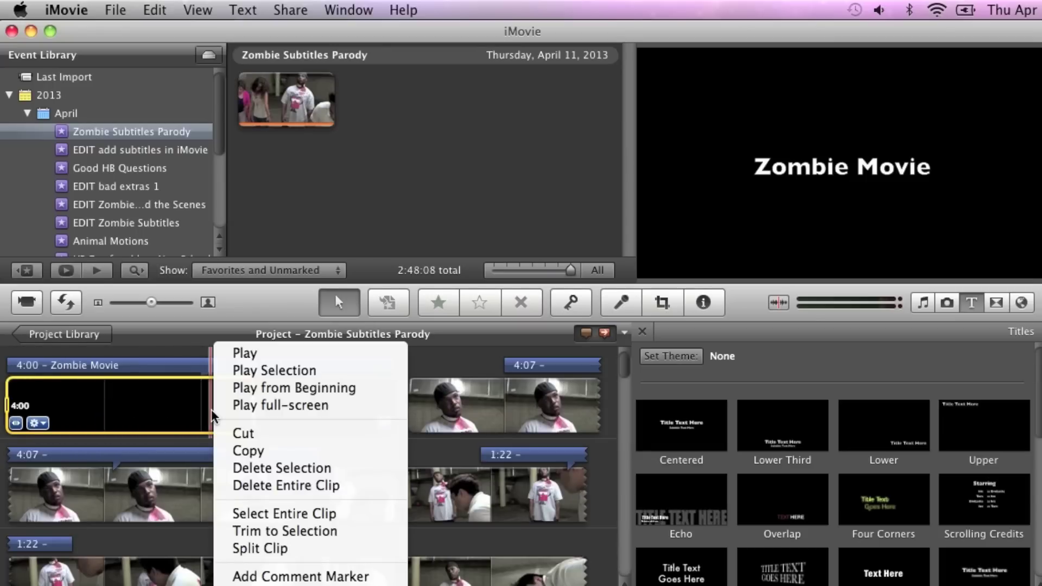
left_click(311, 530)
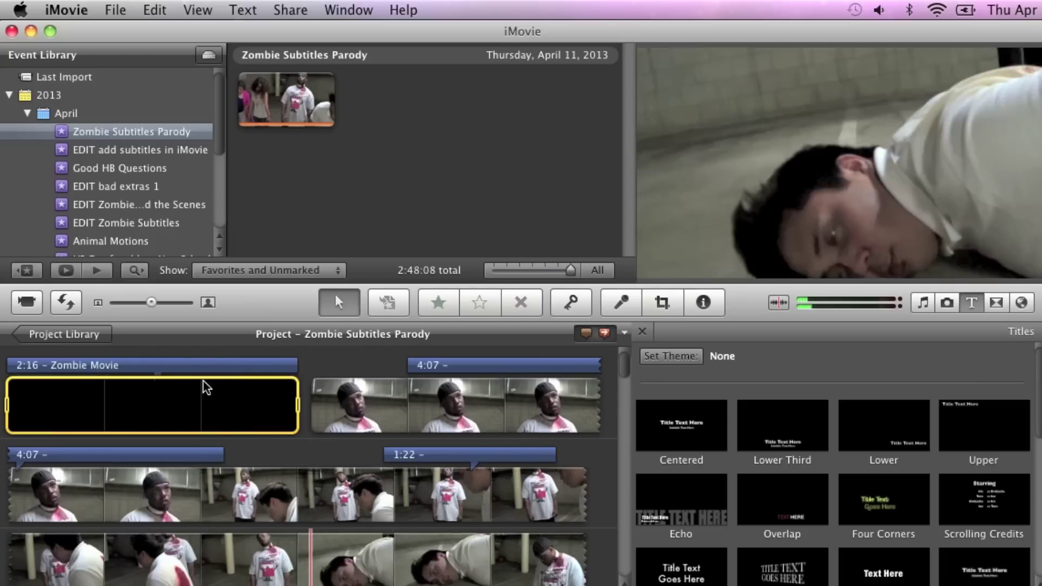